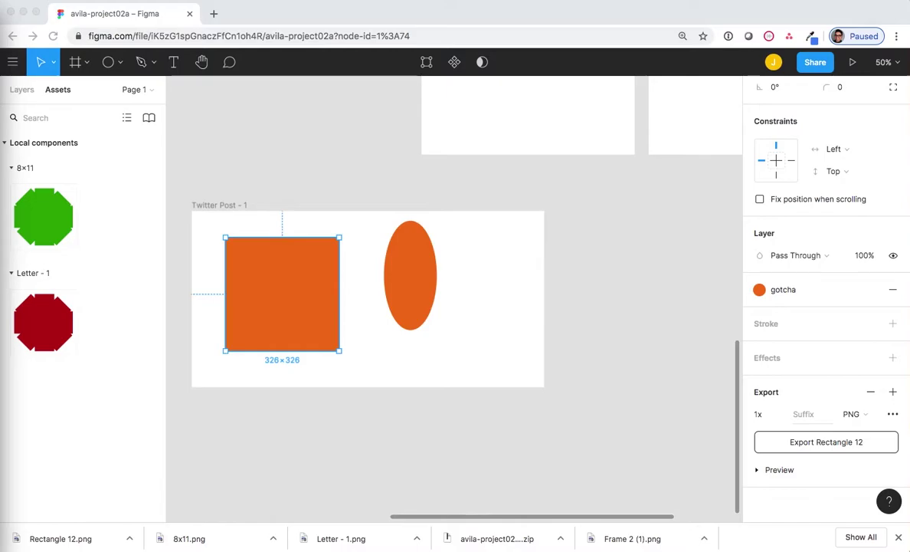
Scroll the canvas down past the Twitter Post frame to an empty area.
{"action": "scroll", "coordinate": [315, 435], "scroll_direction": "down", "scroll_amount": 5}
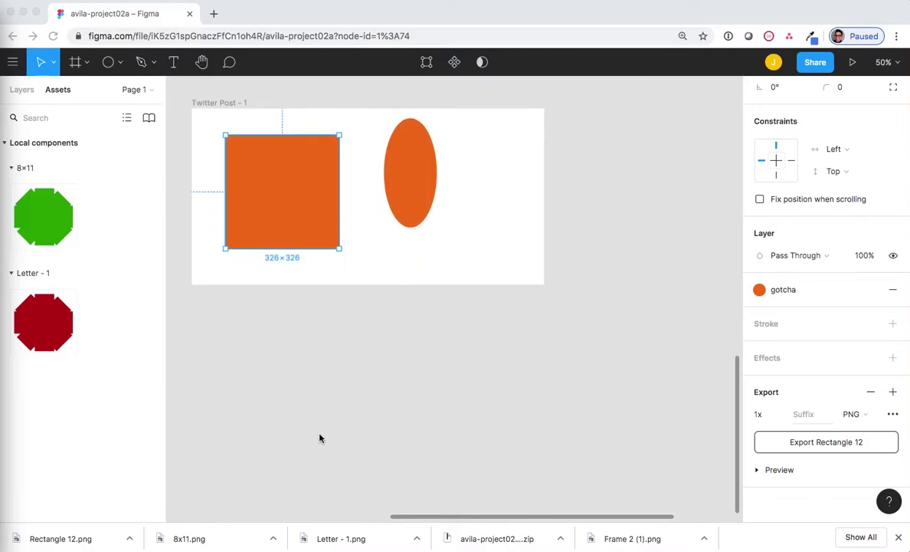
{"action": "scroll", "coordinate": [321, 435], "scroll_direction": "down", "scroll_amount": 1}
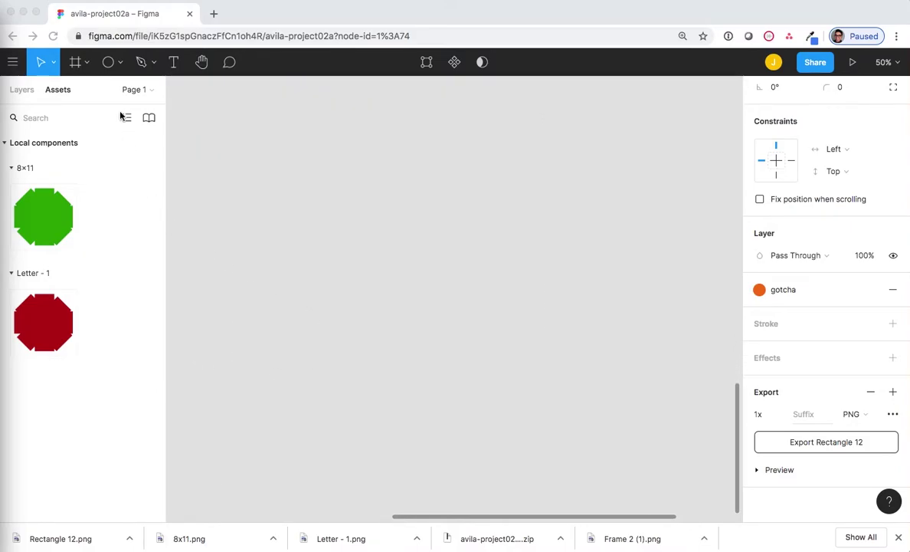
Create a blank 414×896 iPhone 11 Pro Max frame from the Phone presets.
{"action": "left_click", "coordinate": [77, 62]}
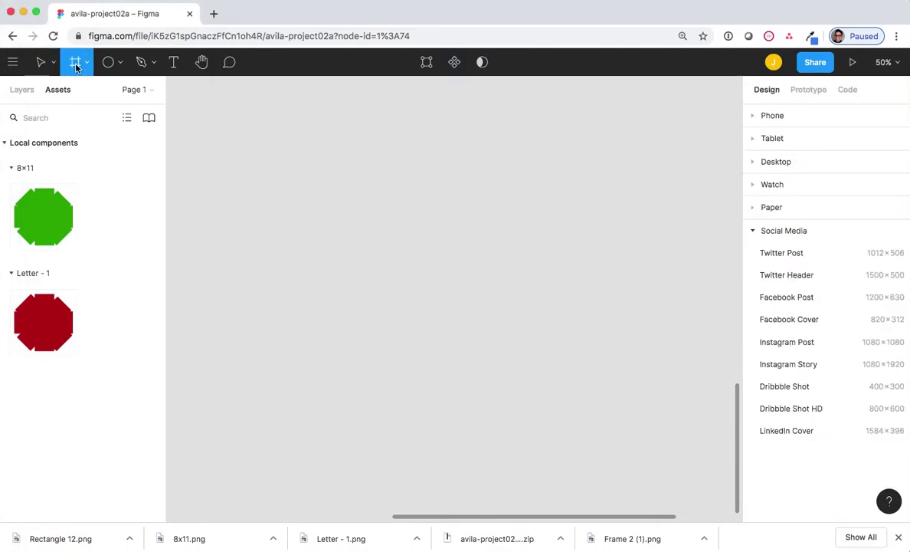
{"action": "left_click", "coordinate": [753, 116]}
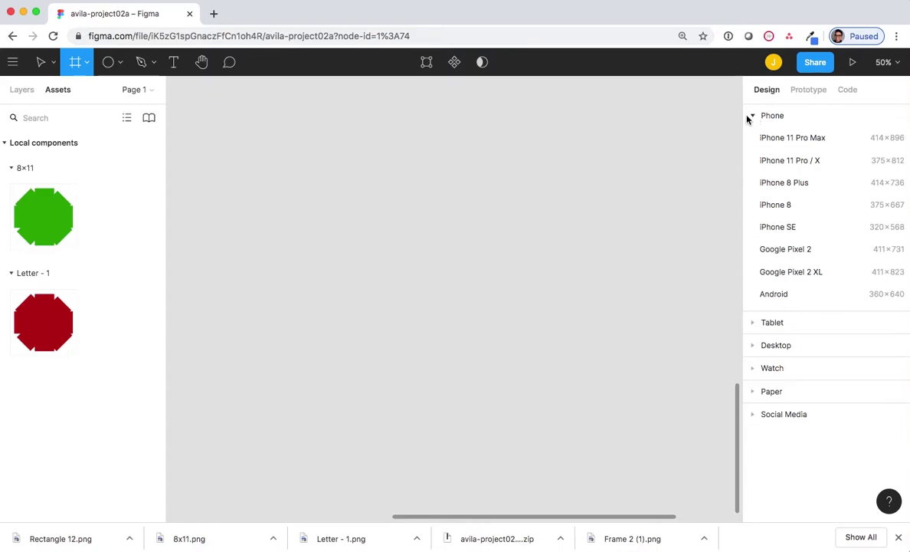
{"action": "left_click", "coordinate": [787, 139]}
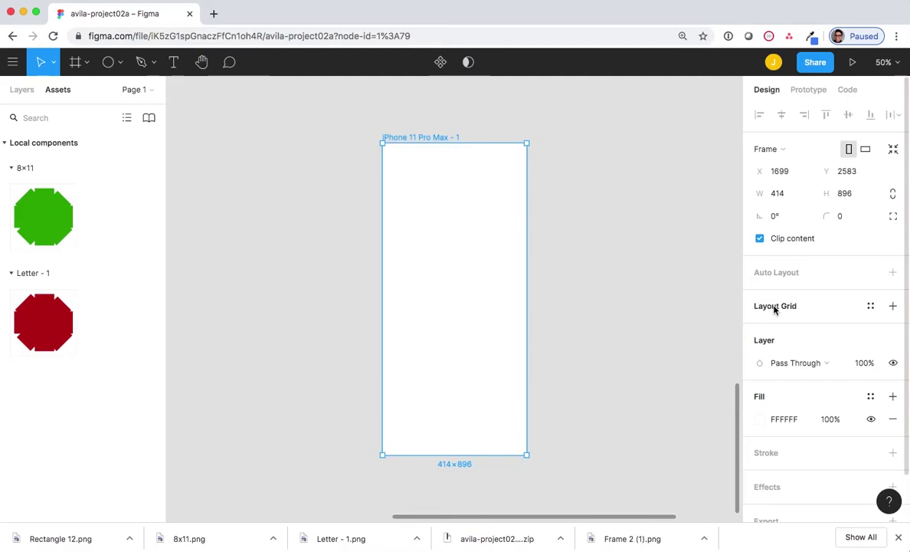
Add a square layout grid with 69px cells to the iPhone 11 Pro Max frame.
{"action": "left_click", "coordinate": [892, 307]}
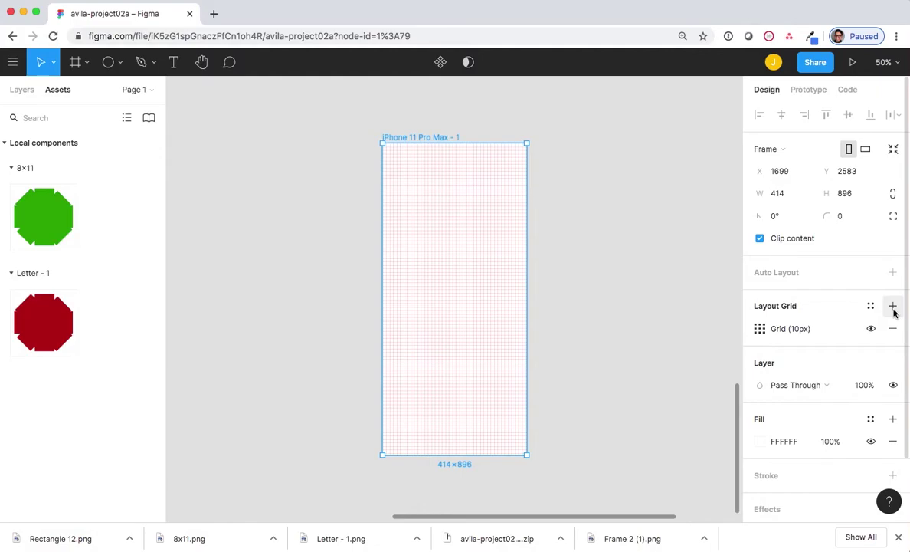
{"action": "left_click", "coordinate": [760, 328]}
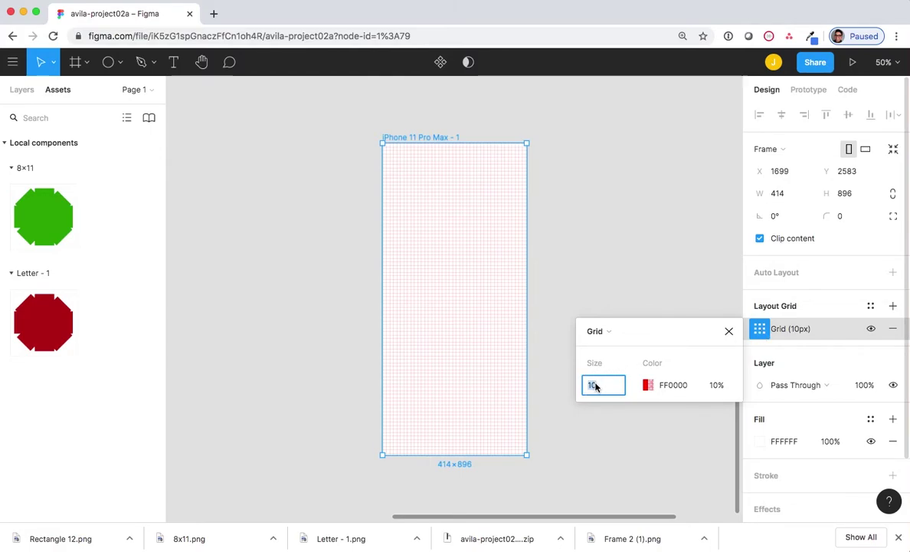
{"action": "type", "text": "6"}
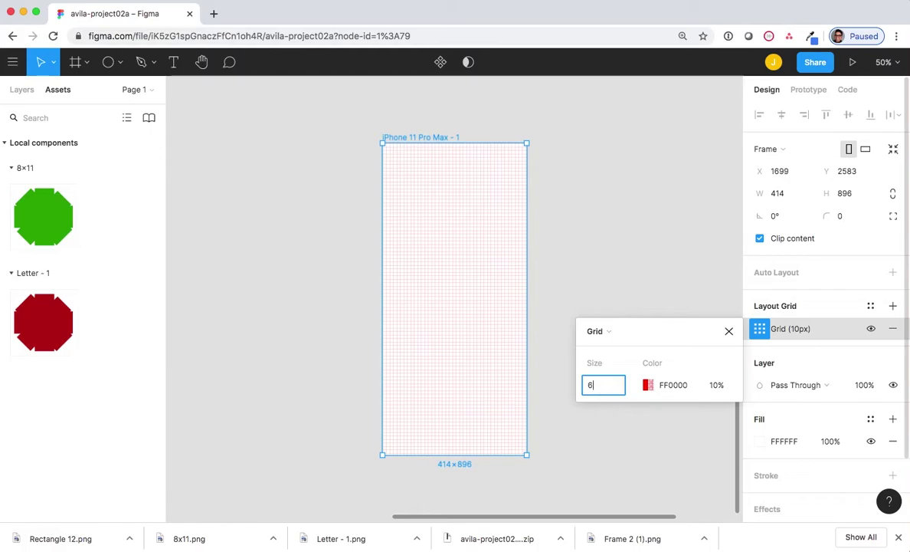
{"action": "type", "text": "9"}
{"action": "key", "text": "Return"}
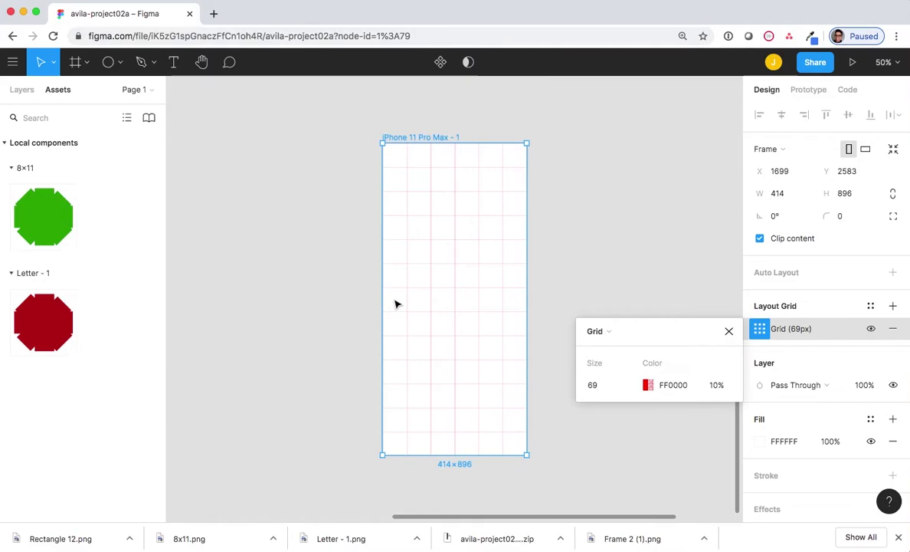
Add a 375×812 iPhone 11 Pro / X frame with a default 10px layout grid.
{"action": "left_click", "coordinate": [77, 65]}
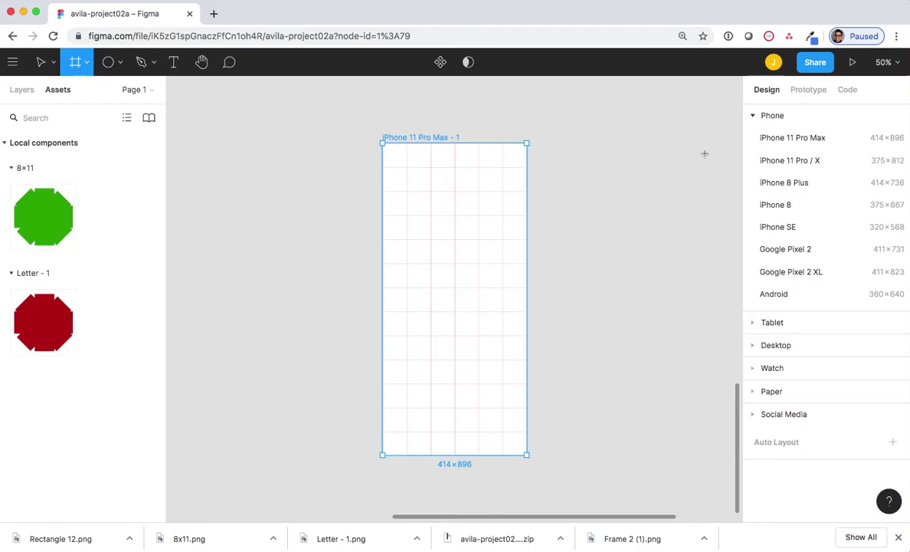
{"action": "left_click", "coordinate": [776, 163]}
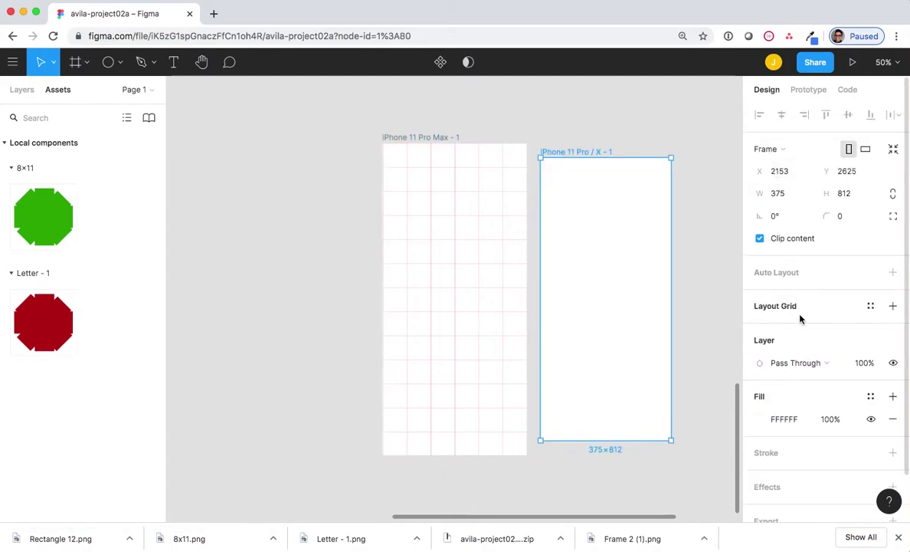
{"action": "left_click", "coordinate": [892, 307]}
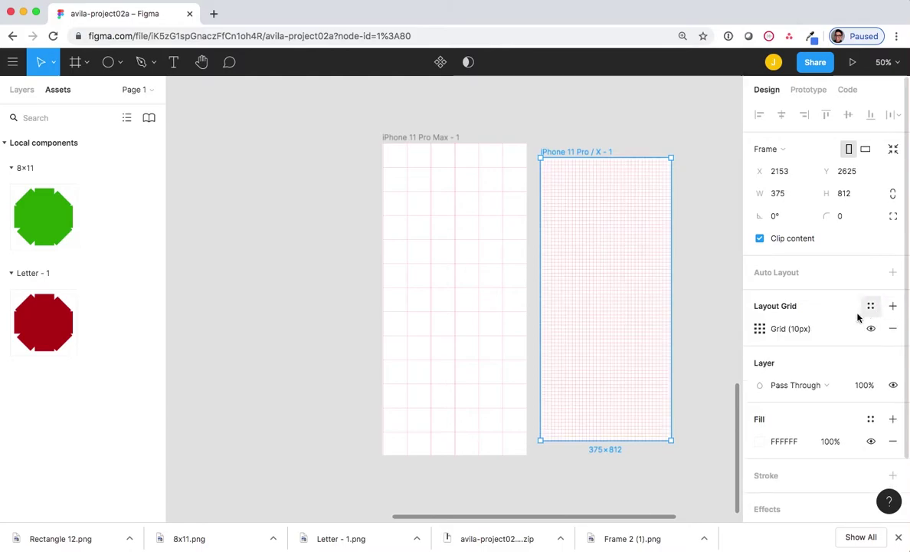
Change the iPhone 11 Pro / X grid to 7 stretched columns with a 20 gutter.
{"action": "left_click", "coordinate": [759, 330]}
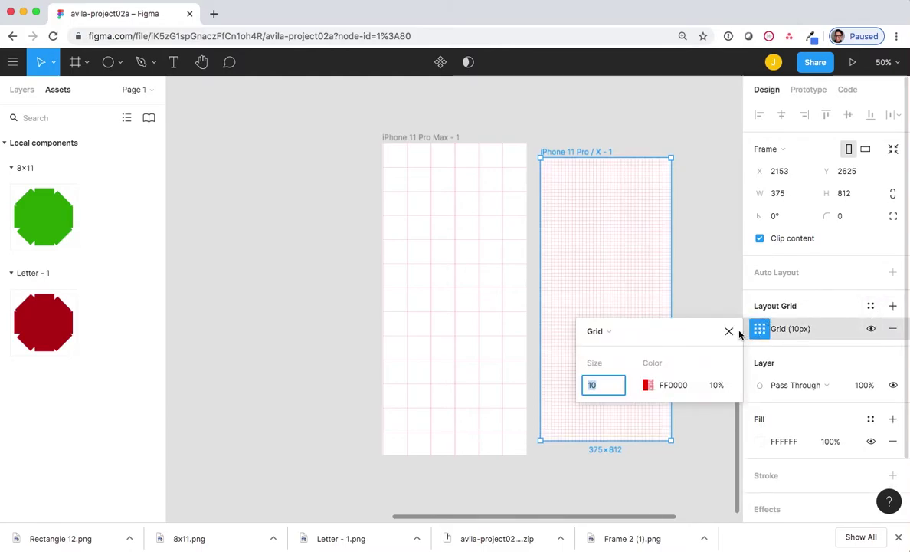
{"action": "left_click", "coordinate": [601, 335]}
{"action": "left_click", "coordinate": [600, 335]}
{"action": "left_click", "coordinate": [600, 335]}
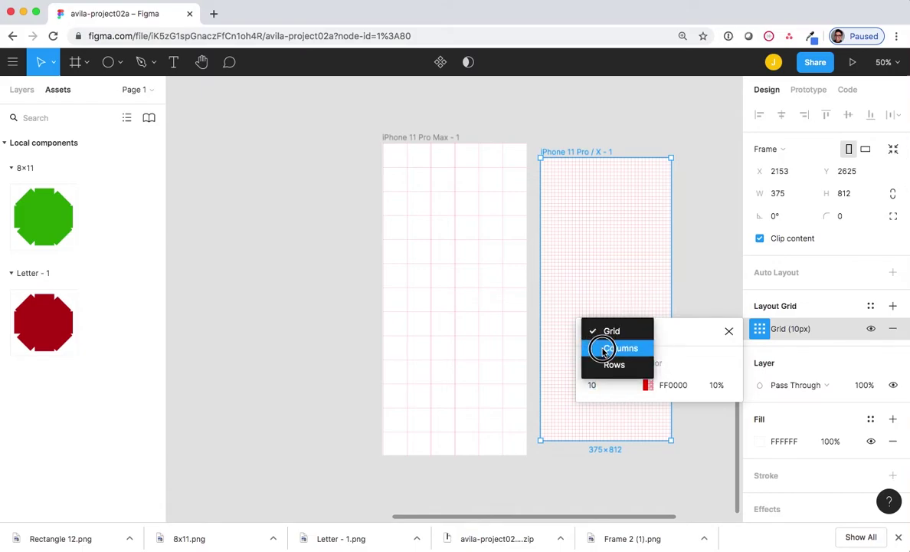
{"action": "left_click", "coordinate": [602, 349]}
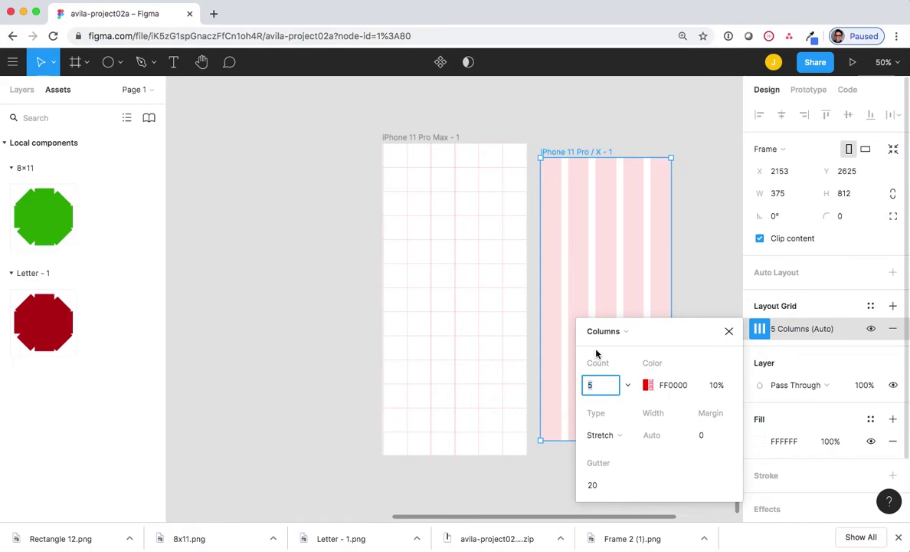
{"action": "left_click", "coordinate": [597, 385]}
{"action": "type", "text": "7"}
{"action": "key", "text": "Return"}
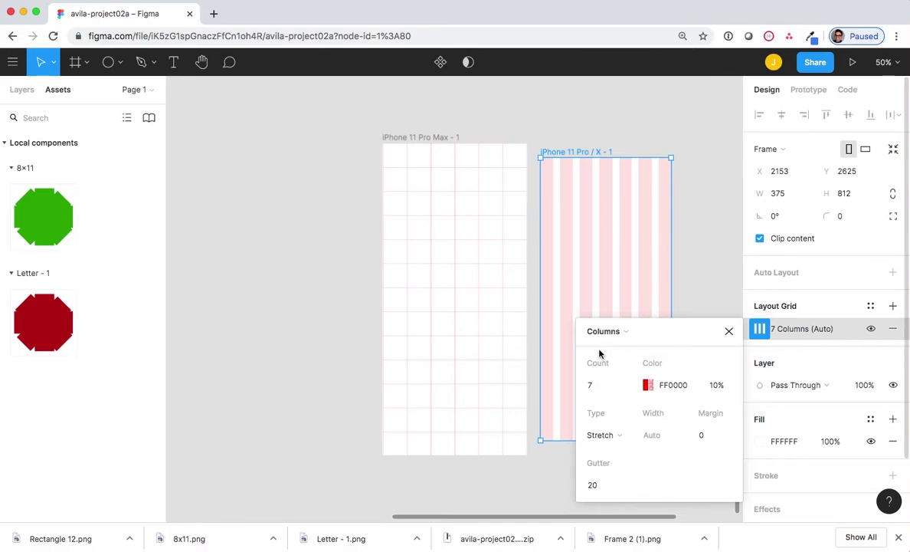
Add a 360×640 Android frame beside the iPhones with a default 10px layout grid.
{"action": "scroll", "coordinate": [407, 233], "scroll_direction": "right", "scroll_amount": 5}
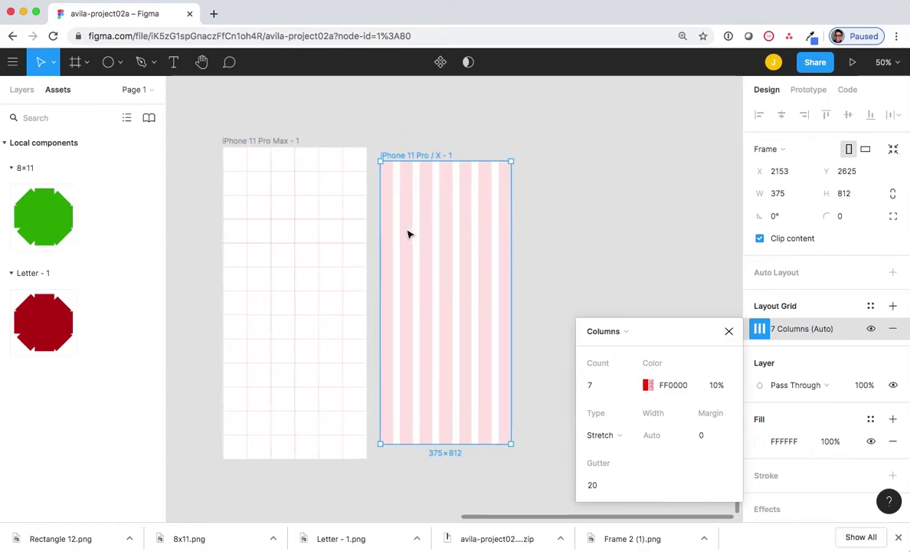
{"action": "left_click", "coordinate": [77, 62]}
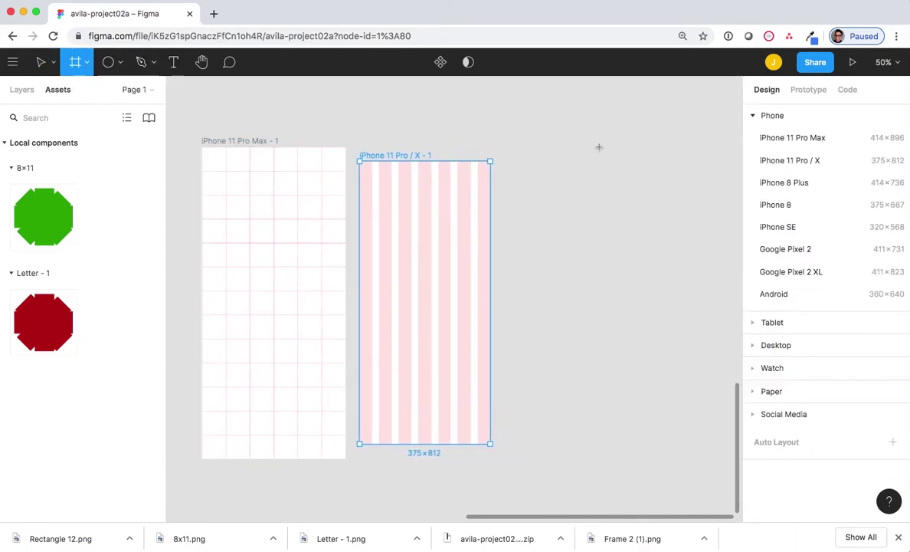
{"action": "left_click", "coordinate": [782, 298]}
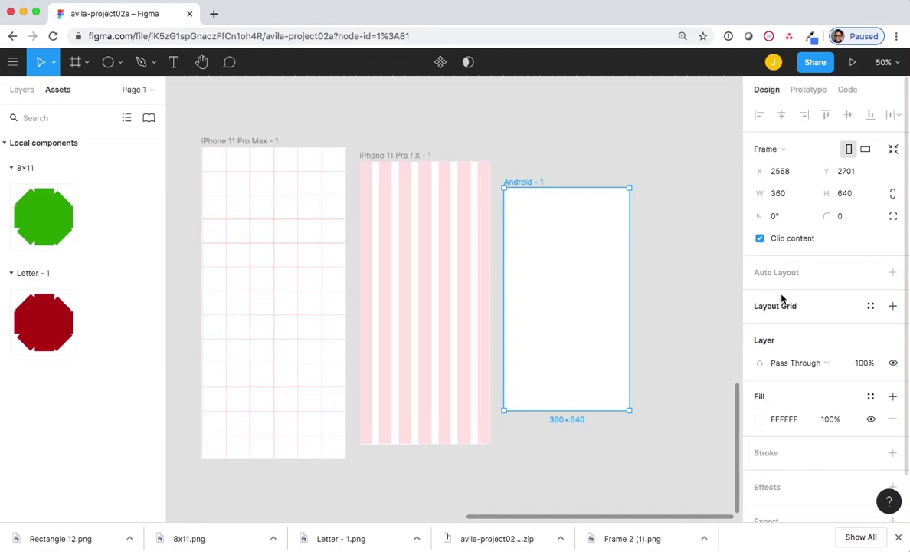
{"action": "left_click", "coordinate": [893, 307]}
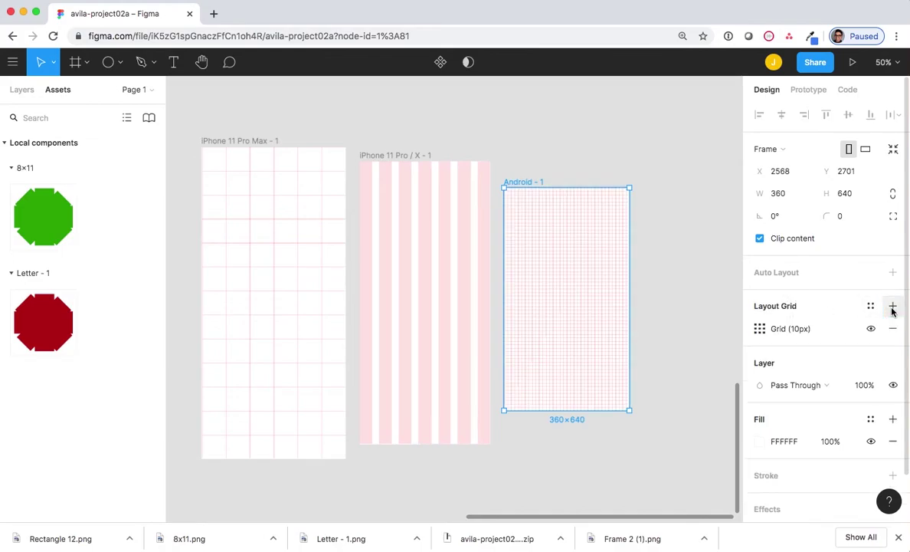
{"action": "left_click", "coordinate": [759, 328]}
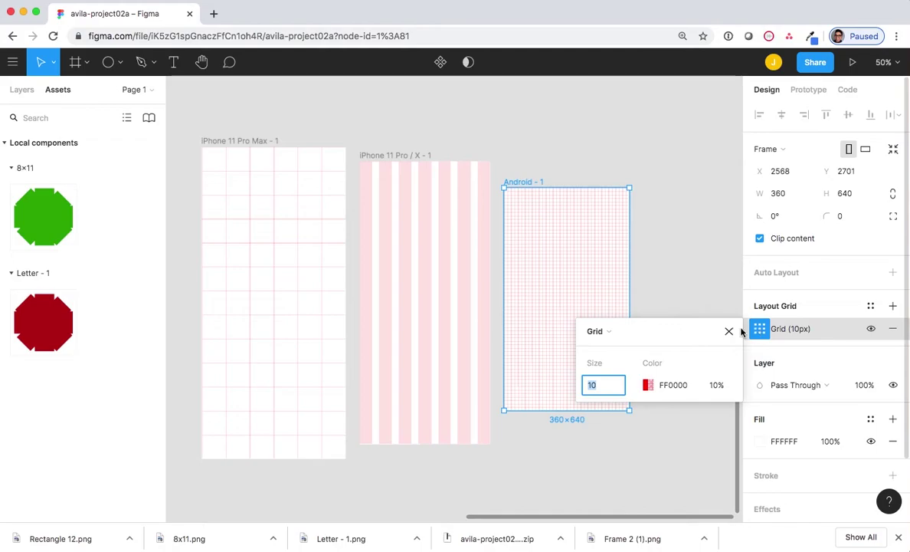
Set the Android grid to 10 center-aligned rows, 10px tall with 20 gutters.
{"action": "left_click", "coordinate": [602, 335]}
{"action": "left_click", "coordinate": [613, 365]}
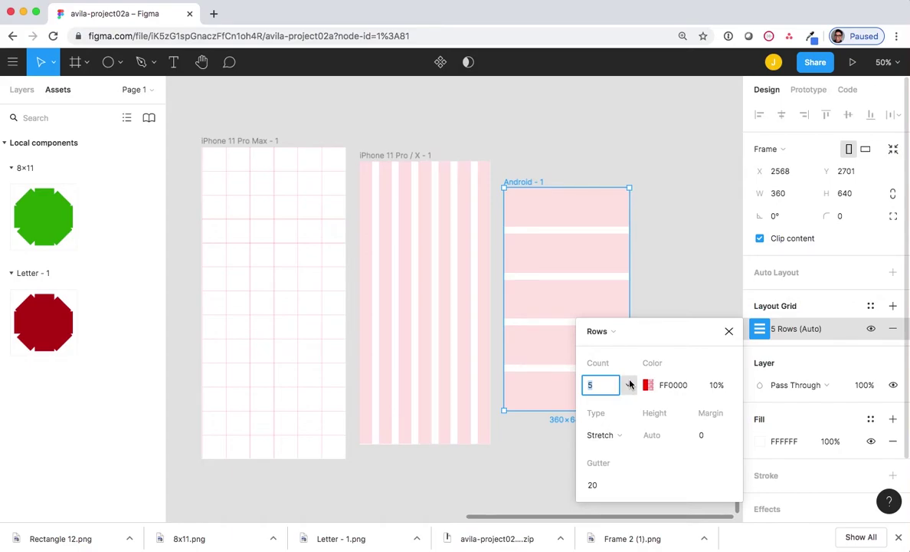
{"action": "type", "text": "10"}
{"action": "key", "text": "Tab"}
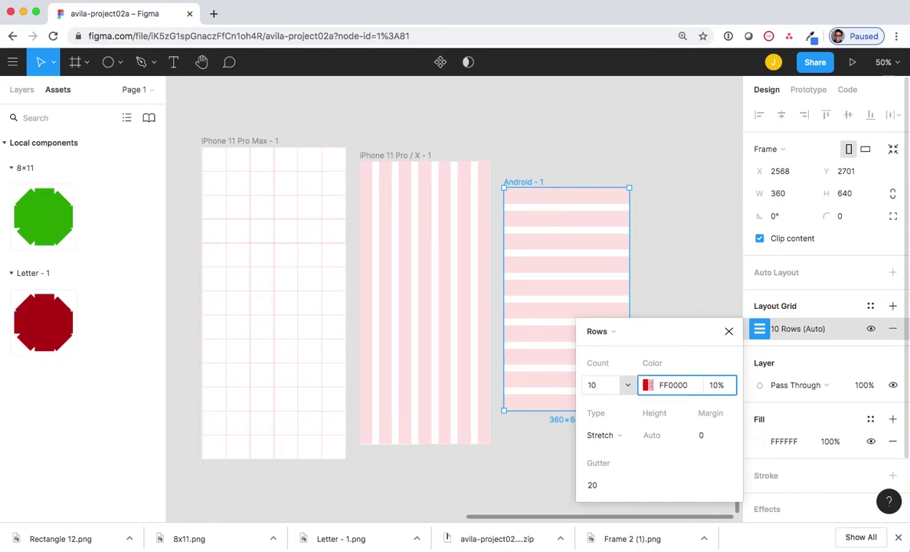
{"action": "left_click", "coordinate": [604, 441]}
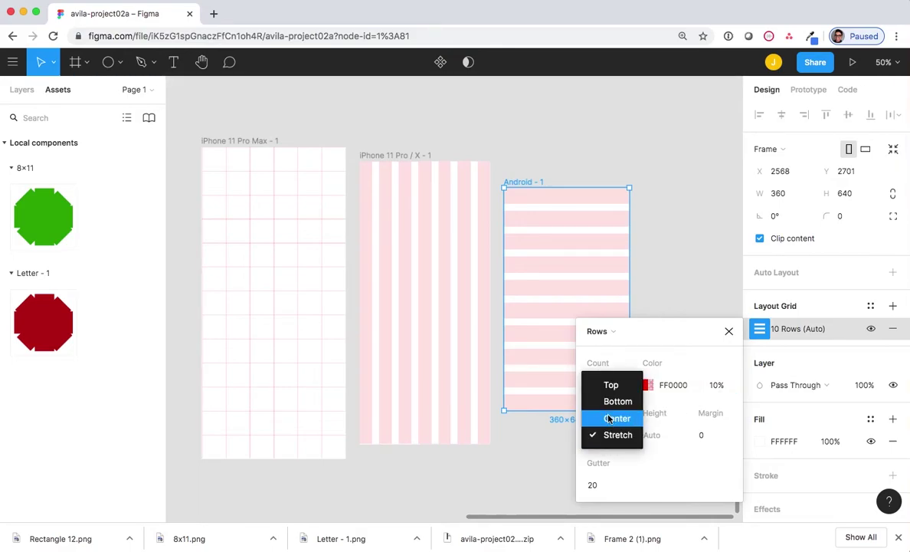
{"action": "left_click", "coordinate": [610, 418]}
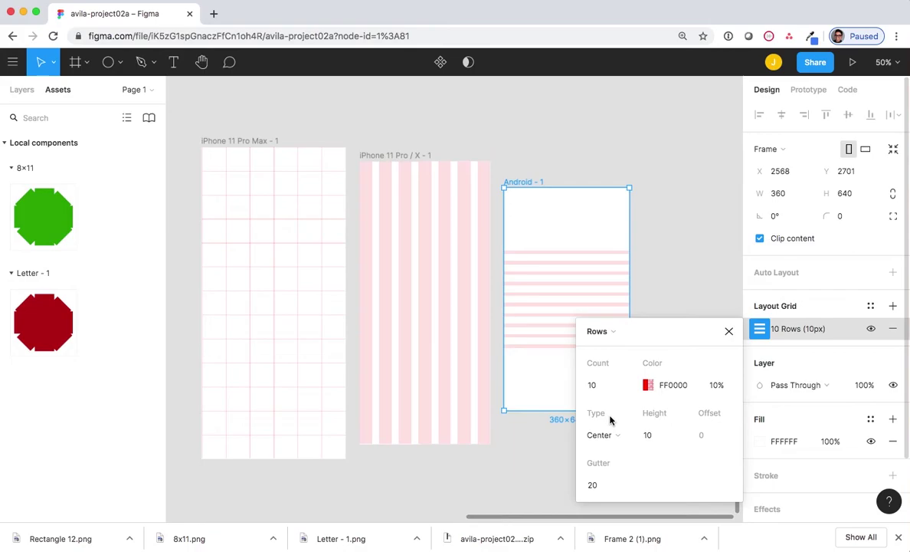
Save the Android frame's row grid as a grid style named 'android'.
{"action": "left_click", "coordinate": [870, 307]}
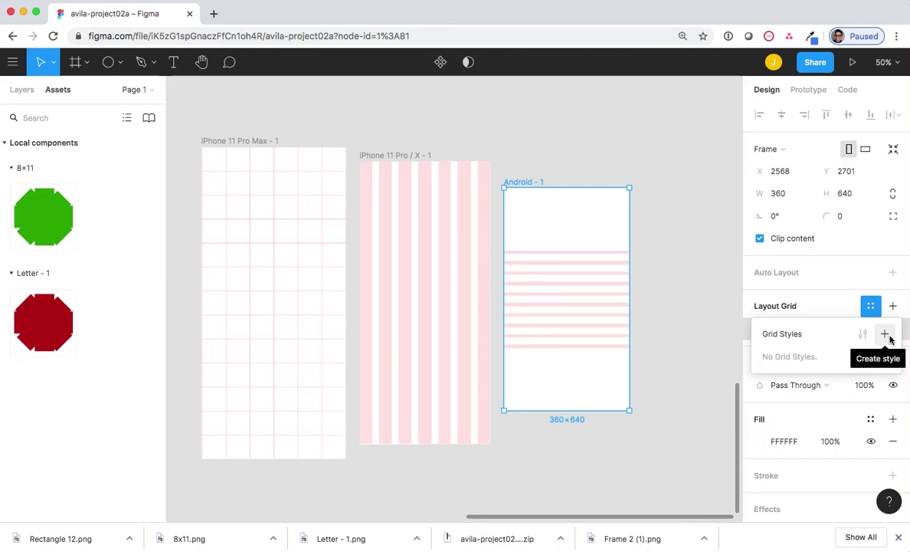
{"action": "left_click", "coordinate": [885, 334]}
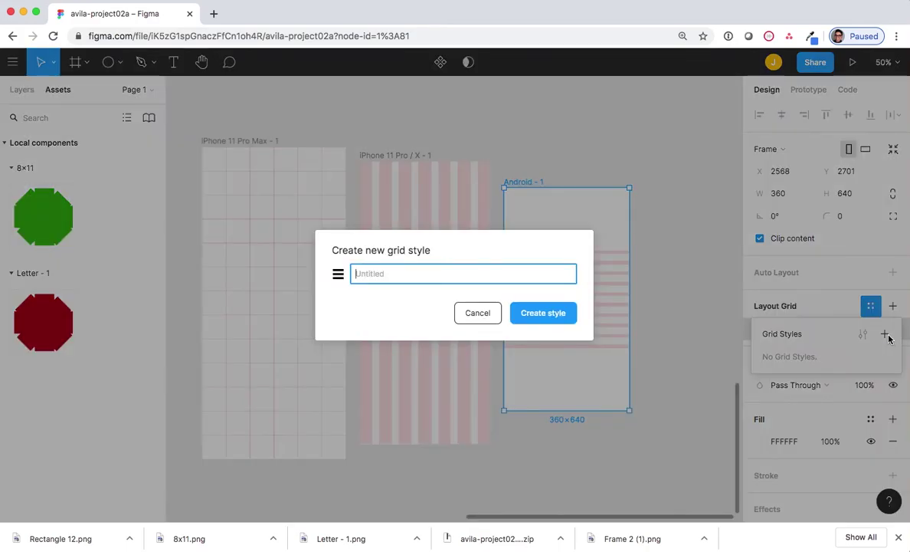
{"action": "type", "text": "android"}
{"action": "key", "text": "Return"}
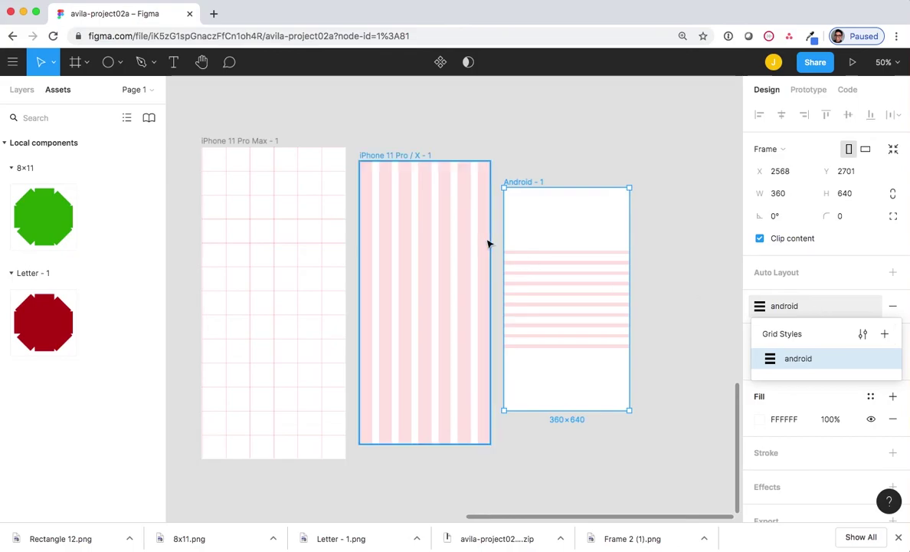
{"action": "scroll", "coordinate": [354, 135], "scroll_direction": "right", "scroll_amount": 5}
Draw an 818×862 Frame 3 and apply the 'android' grid style to it.
{"action": "left_click", "coordinate": [75, 62]}
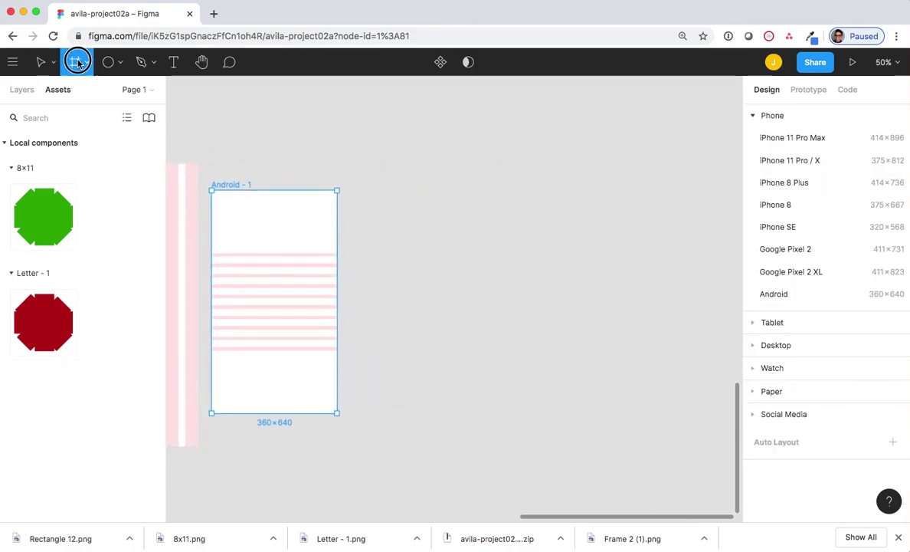
{"action": "left_click_drag", "start_coordinate": [371, 169], "coordinate": [656, 469]}
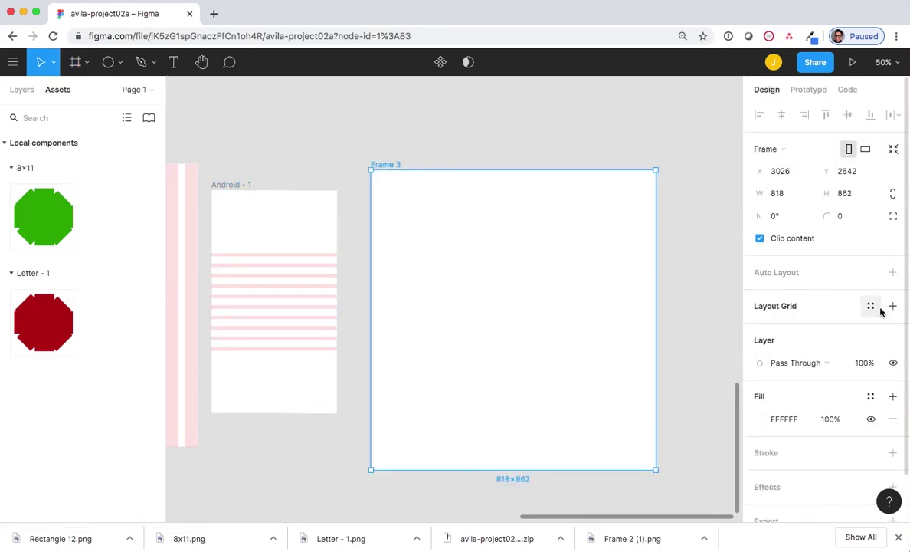
{"action": "left_click", "coordinate": [872, 307]}
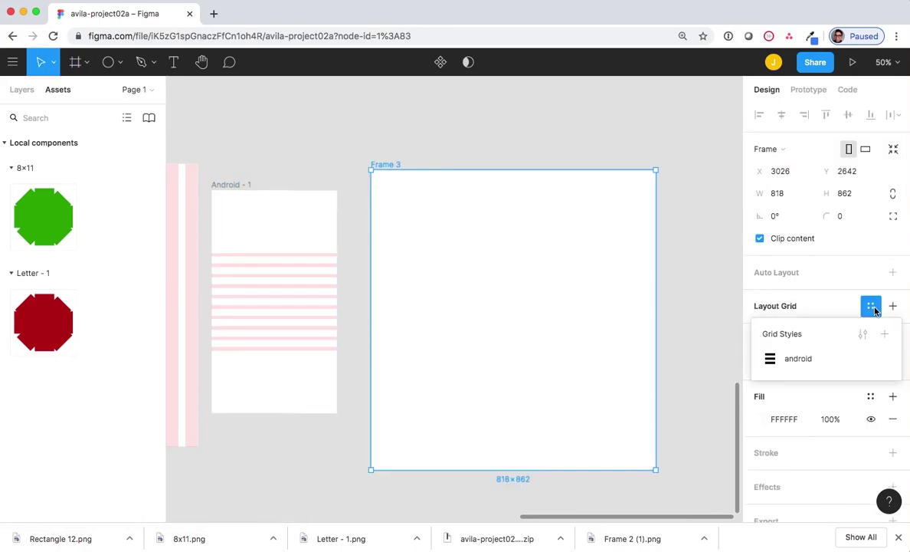
{"action": "left_click", "coordinate": [785, 360]}
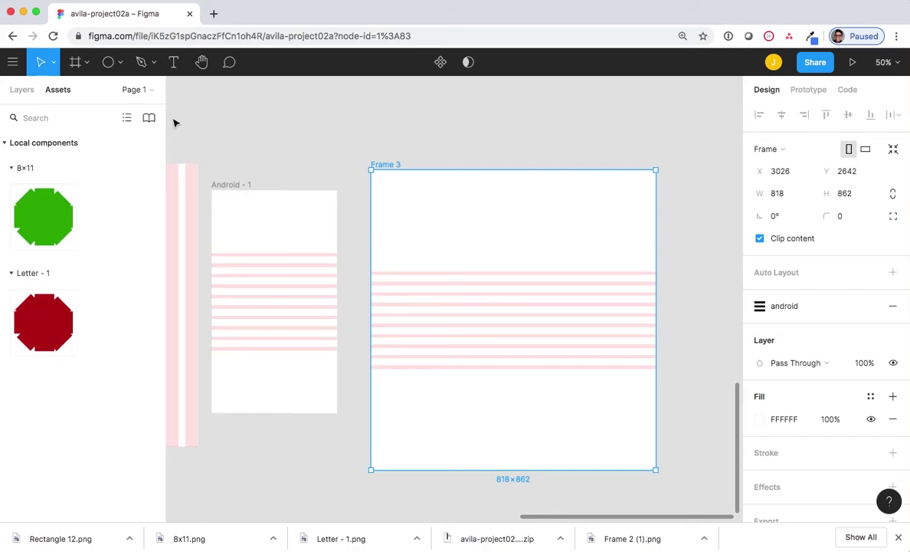
Pan to show all four gridded frames and capture a screenshot region of them.
{"action": "scroll", "coordinate": [175, 124], "scroll_direction": "right", "scroll_amount": 4}
{"action": "scroll", "coordinate": [175, 123], "scroll_direction": "down", "scroll_amount": 3}
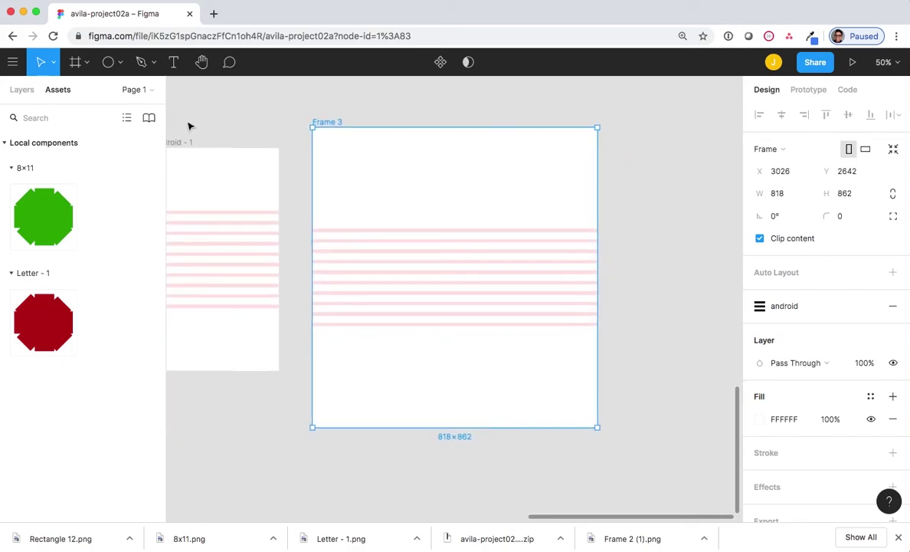
{"action": "left_click_drag", "start_coordinate": [203, 137], "coordinate": [565, 163]}
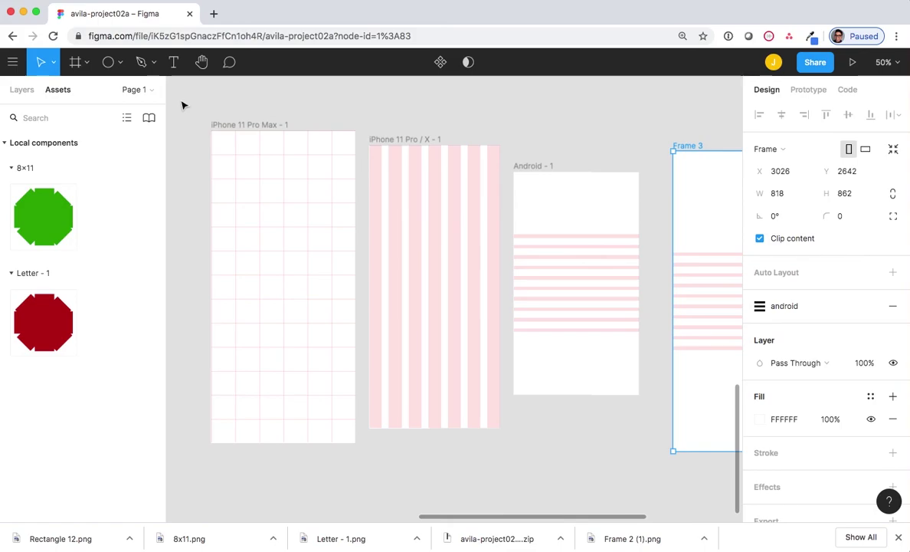
{"action": "key", "text": "super+shift+4"}
{"action": "left_click_drag", "start_coordinate": [183, 101], "coordinate": [660, 478]}
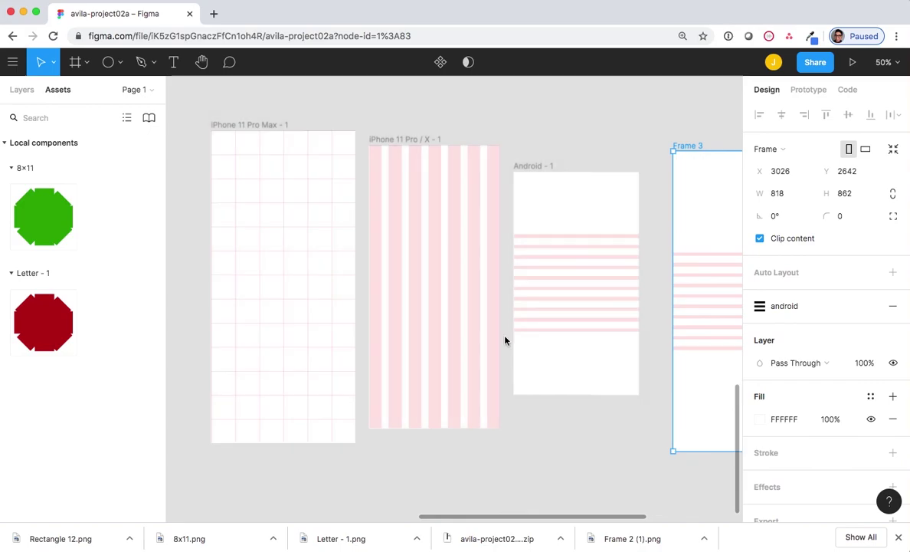